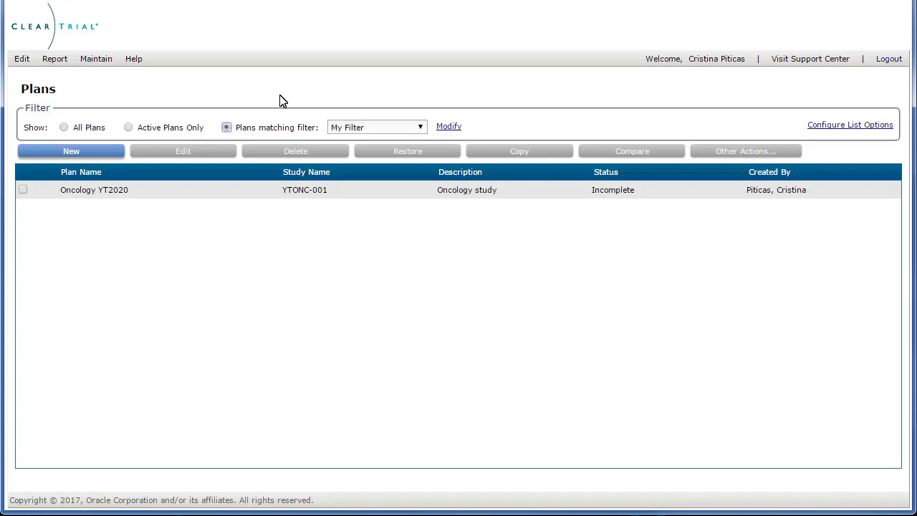
# - Open the list of custom field models and check out the DRAFT version for editing
pyautogui.click(95, 59)
pyautogui.click(97, 235)
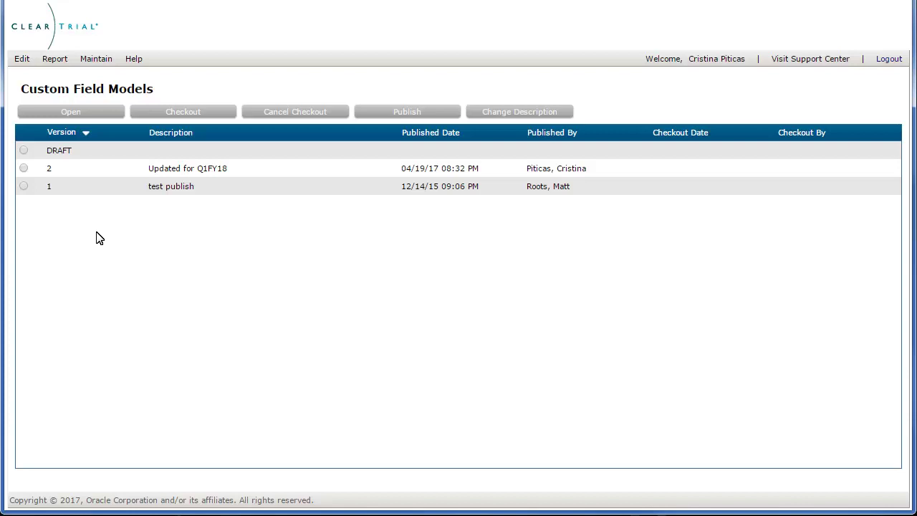
pyautogui.click(23, 151)
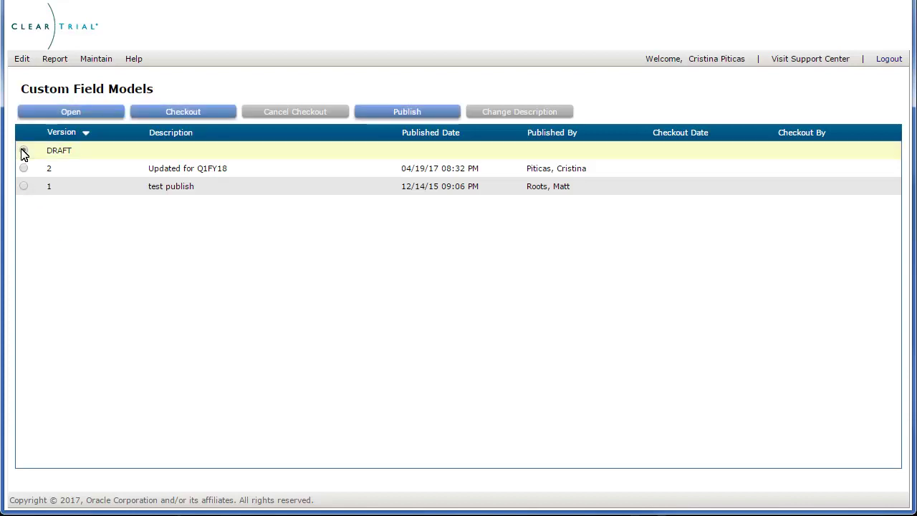
pyautogui.click(189, 113)
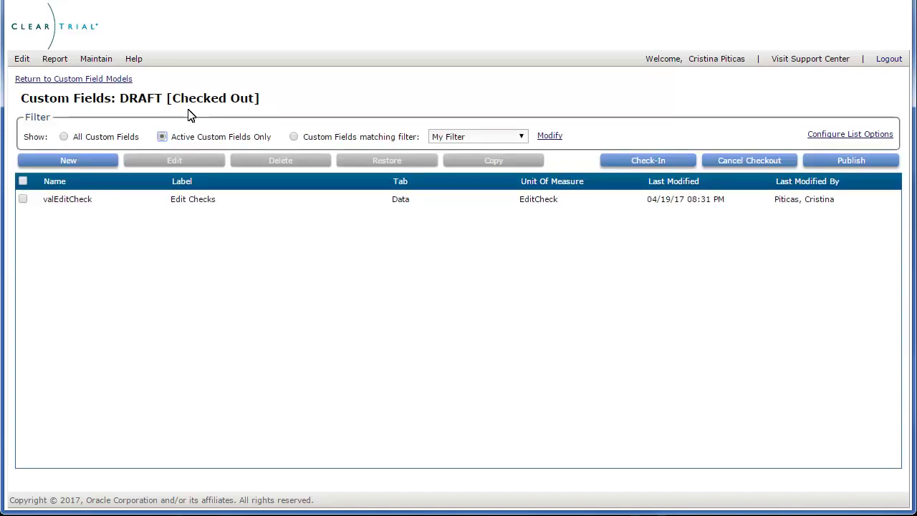
# - Create a custom field numAdverseEvents with label and prompt "Number of Adverse Events" and help text "Enter the anticipated number of adverse events."
pyautogui.click(73, 159)
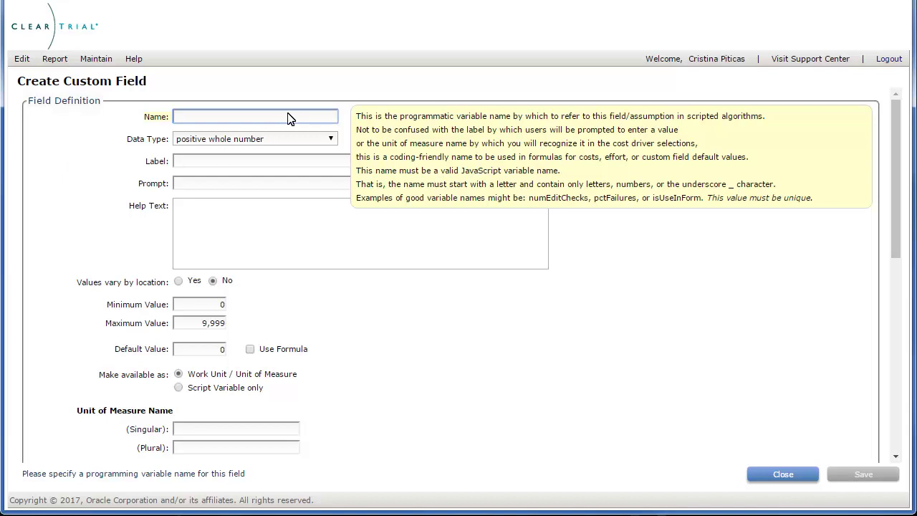
pyautogui.write('numAdverseEvents')
pyautogui.click(311, 166)
pyautogui.write('Number of Adverse Events')
pyautogui.click(321, 185)
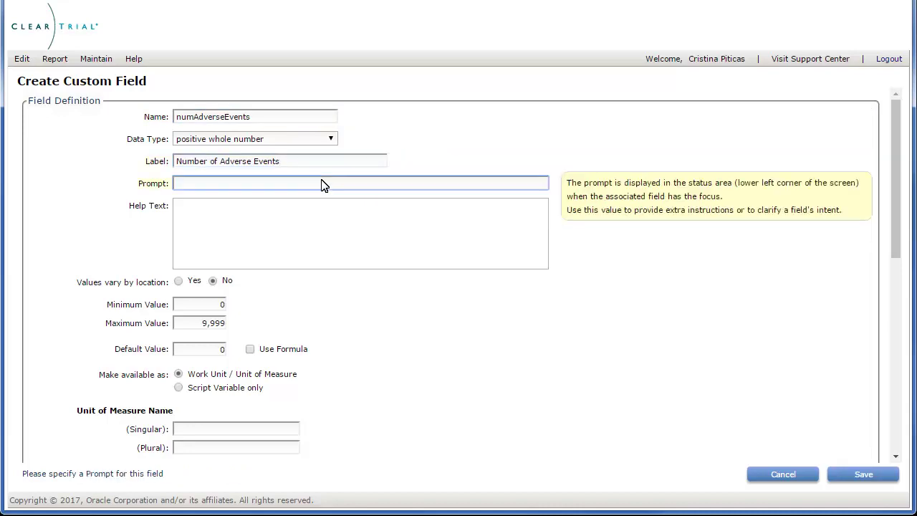
pyautogui.write('Number of Adverse Events')
pyautogui.click(338, 209)
pyautogui.write('Enter the anticipated number of adverse events.')
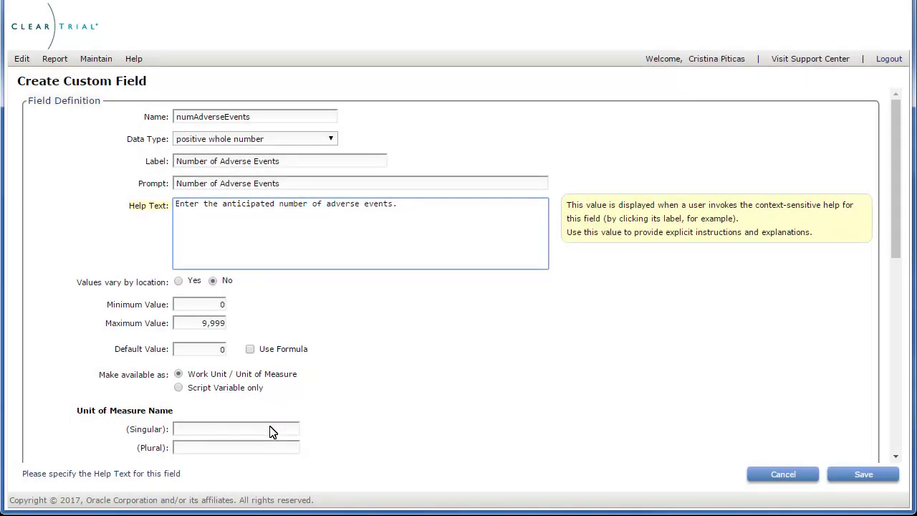
# - Name the custom field's unit of measure "Adverse Event" in the singular and "Adverse Events" in the plural
pyautogui.click(273, 430)
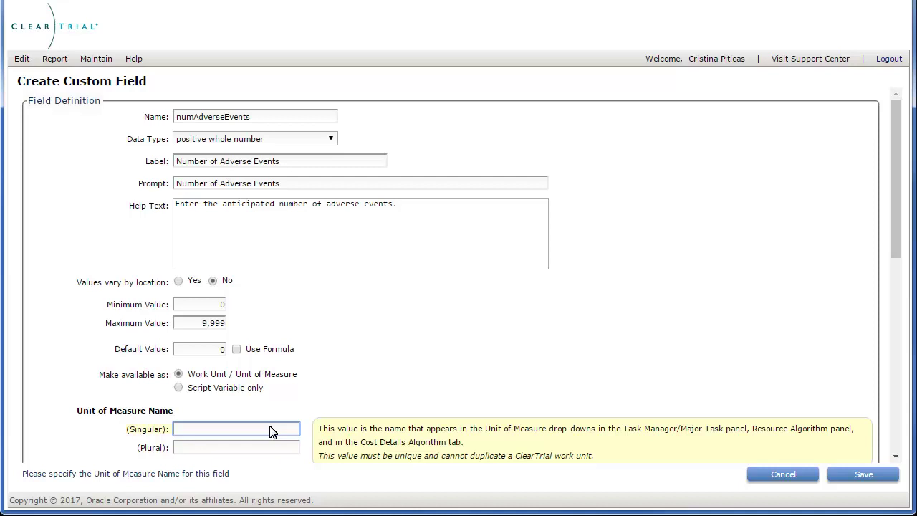
pyautogui.write('Adverse Event')
pyautogui.press('Tab')
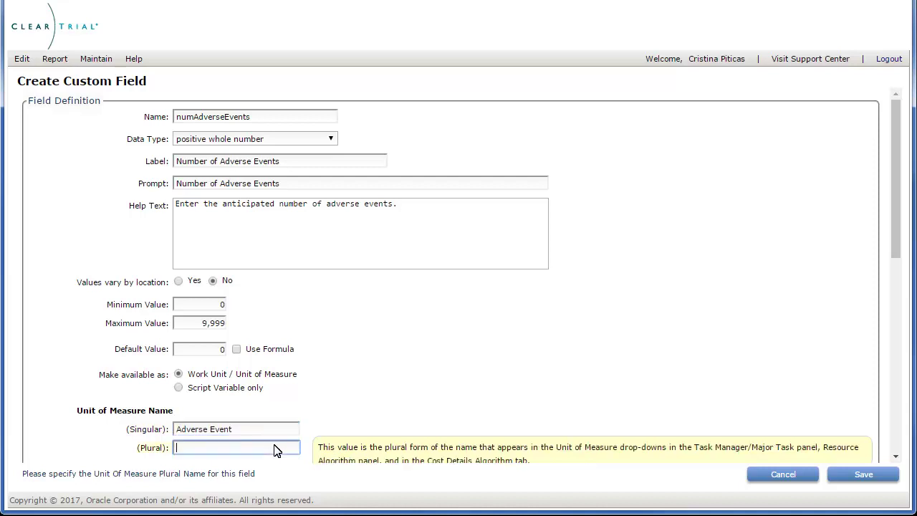
pyautogui.write('Adverse Events')
# - Set the custom field to display in the Treatment section of plans, then save and close it
pyautogui.click(895, 414)
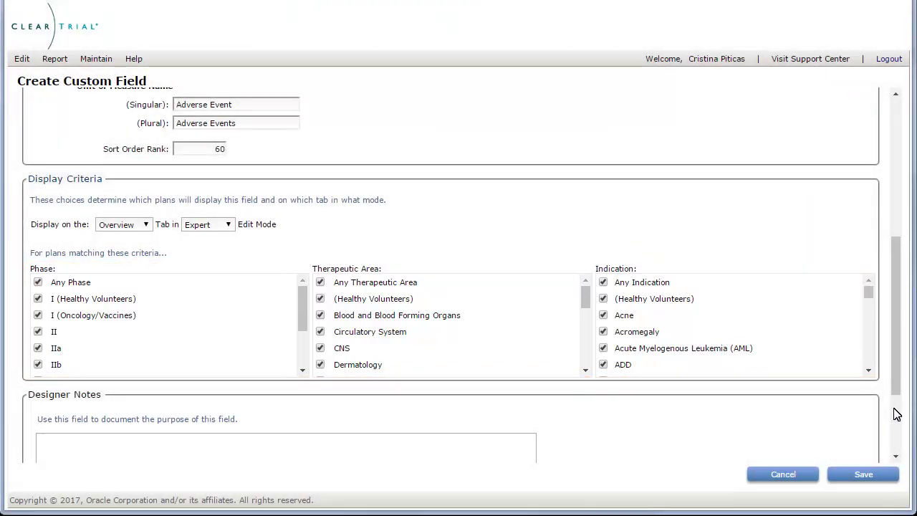
pyautogui.click(149, 226)
pyautogui.click(111, 258)
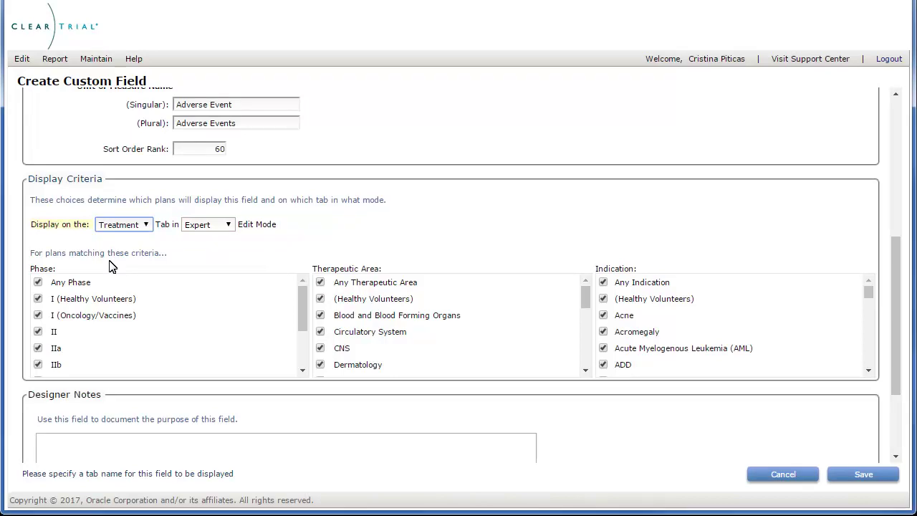
pyautogui.click(856, 473)
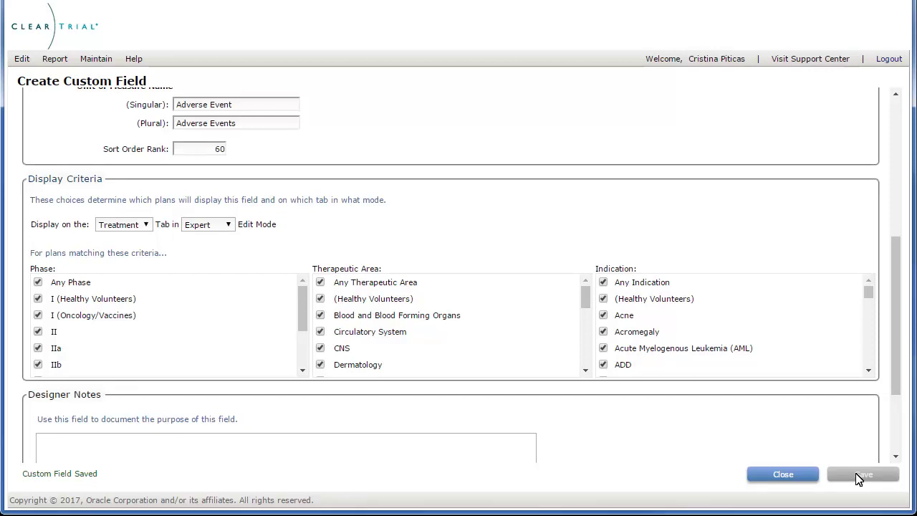
pyautogui.click(795, 476)
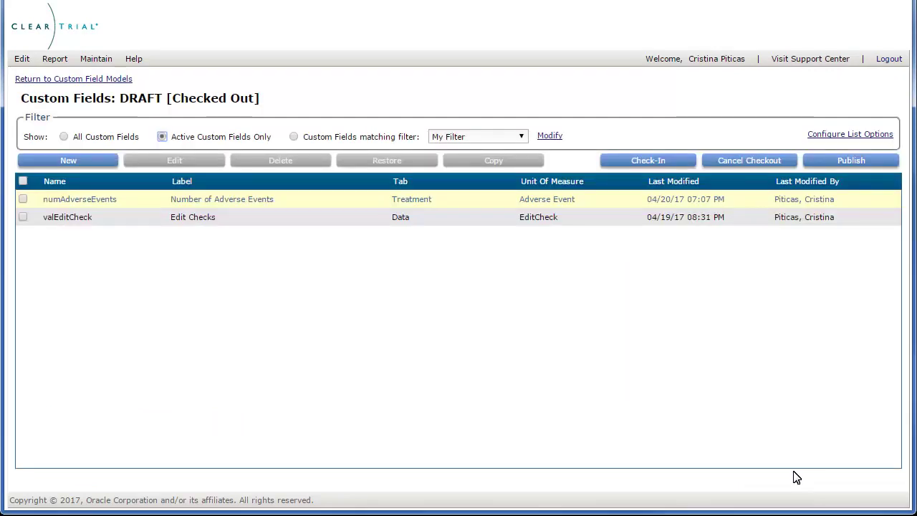
# - Publish the checked-out custom fields as a new version with the description "Updated for Q2F18"
pyautogui.click(851, 161)
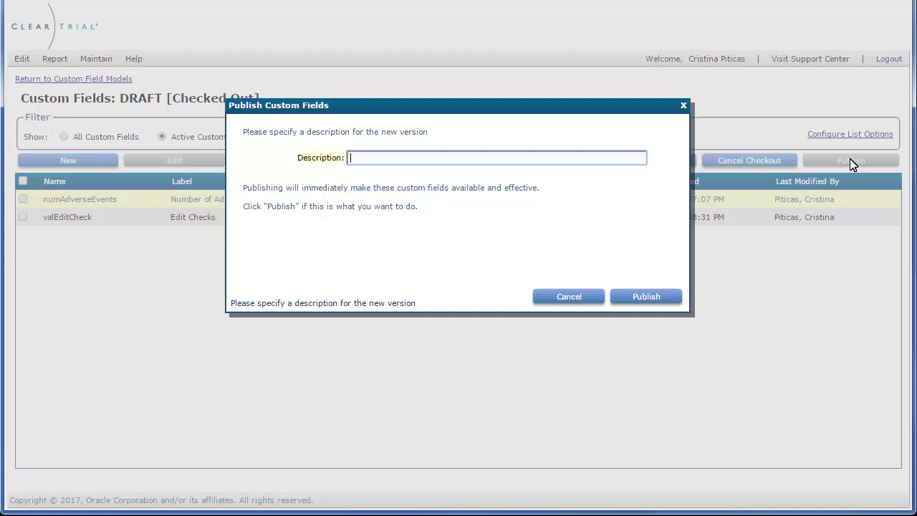
pyautogui.write('Updated for Q2F18')
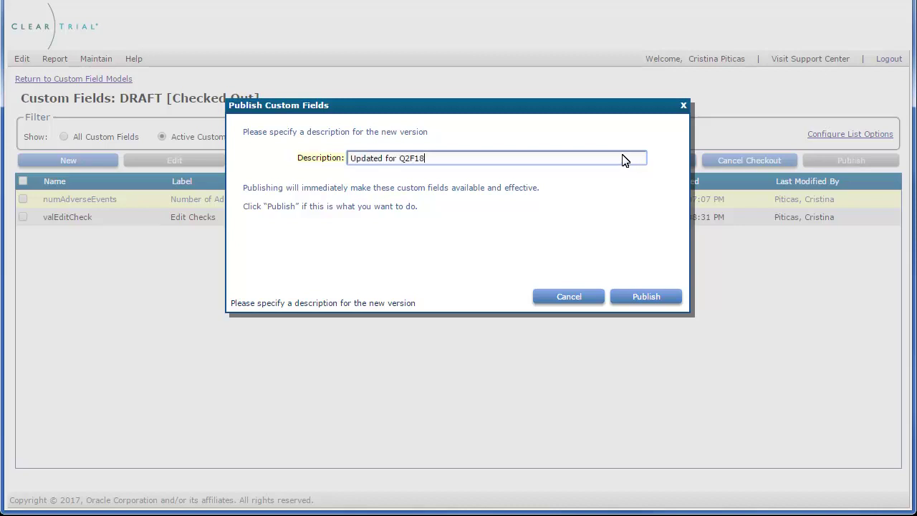
pyautogui.click(647, 297)
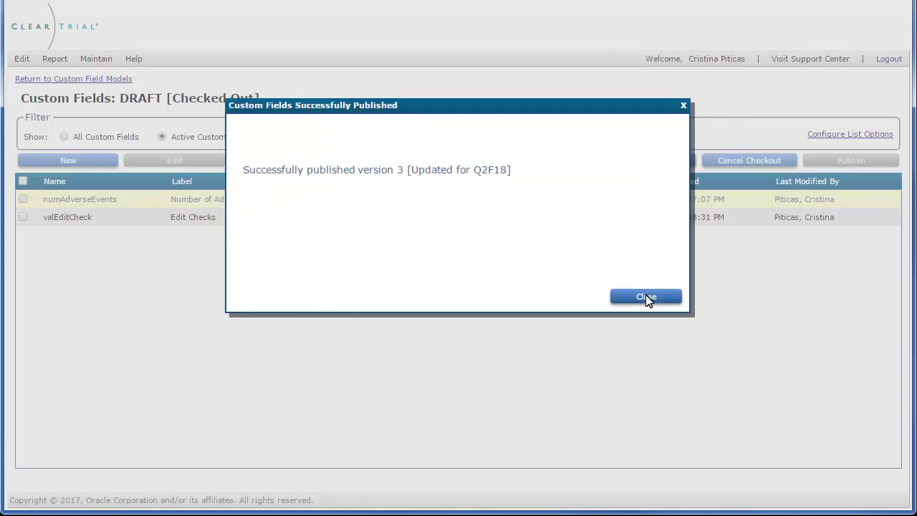
pyautogui.click(646, 297)
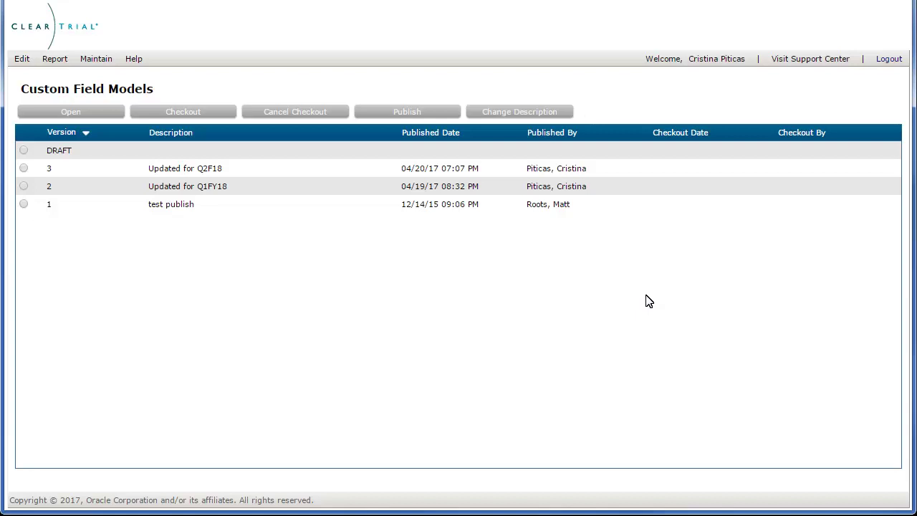
# - Change the Oncology YT2020 plan's attributes to use custom field model 3 [Updated for Q2F18] and save
pyautogui.click(19, 59)
pyautogui.click(27, 74)
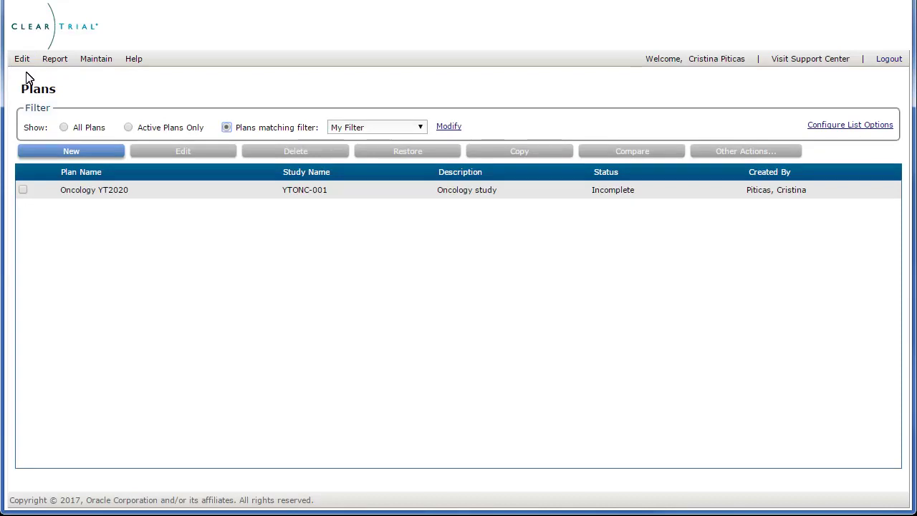
pyautogui.click(23, 191)
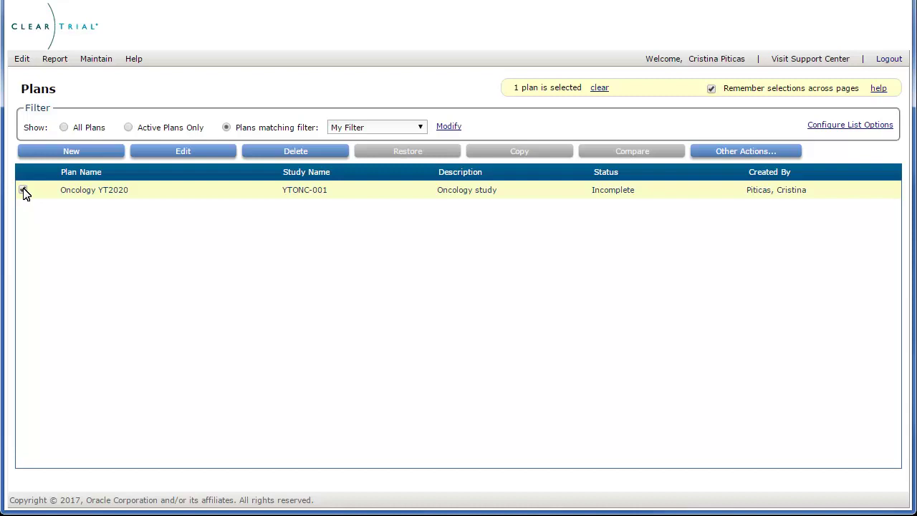
pyautogui.click(713, 152)
pyautogui.click(728, 249)
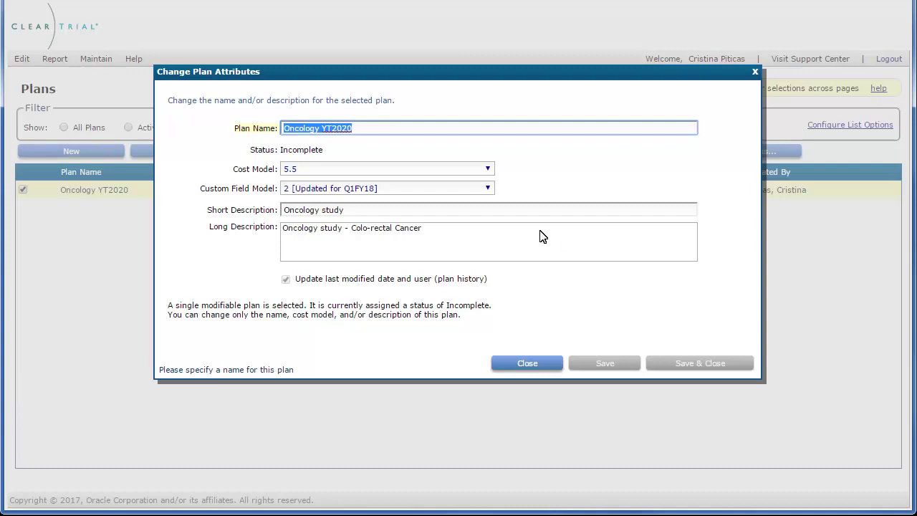
pyautogui.click(488, 188)
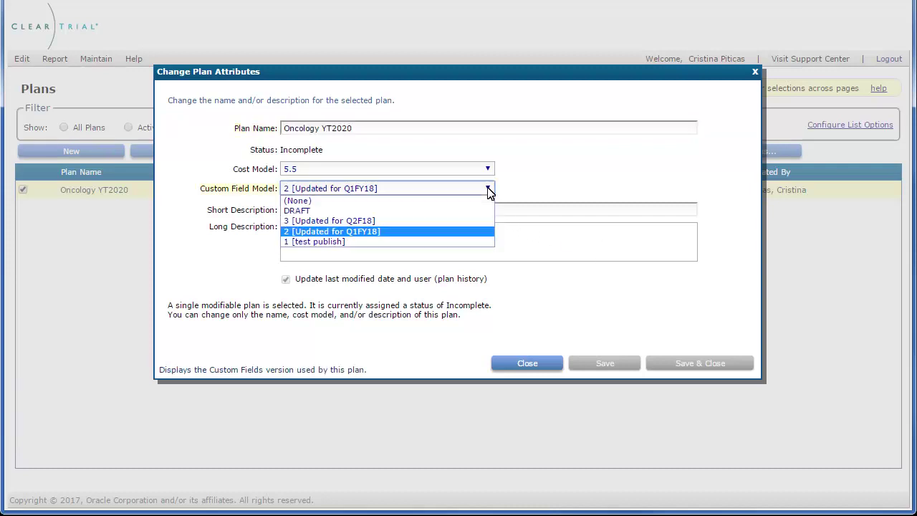
pyautogui.click(362, 221)
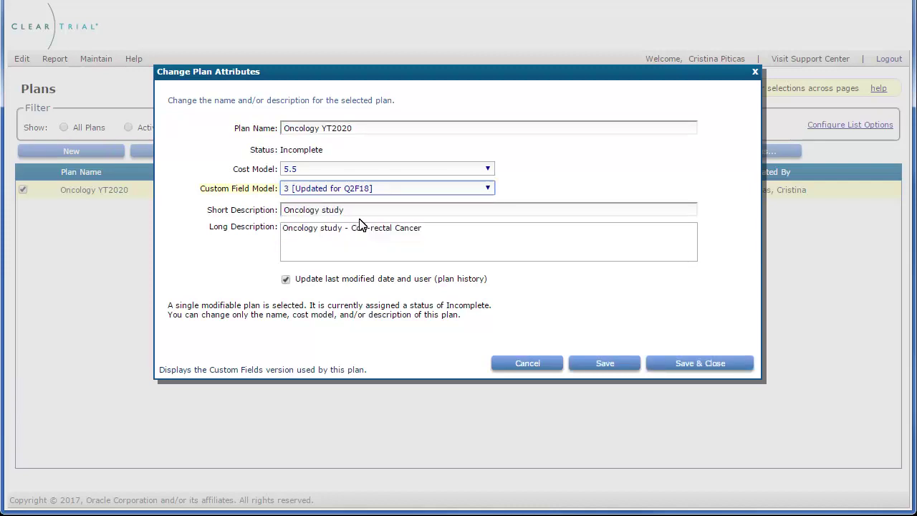
pyautogui.click(694, 365)
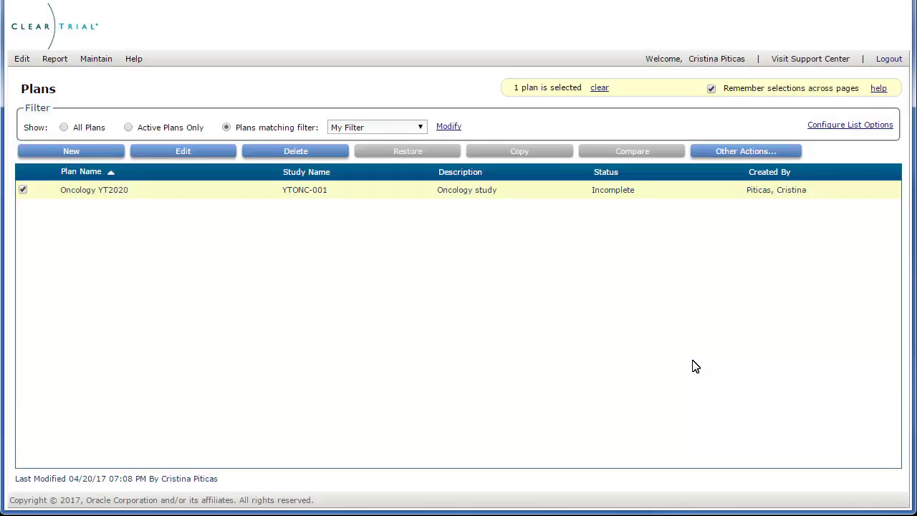
# - Open the Oncology YT2020 plan's Treatment page and switch to Expert edit mode to view its custom fields
pyautogui.click(178, 152)
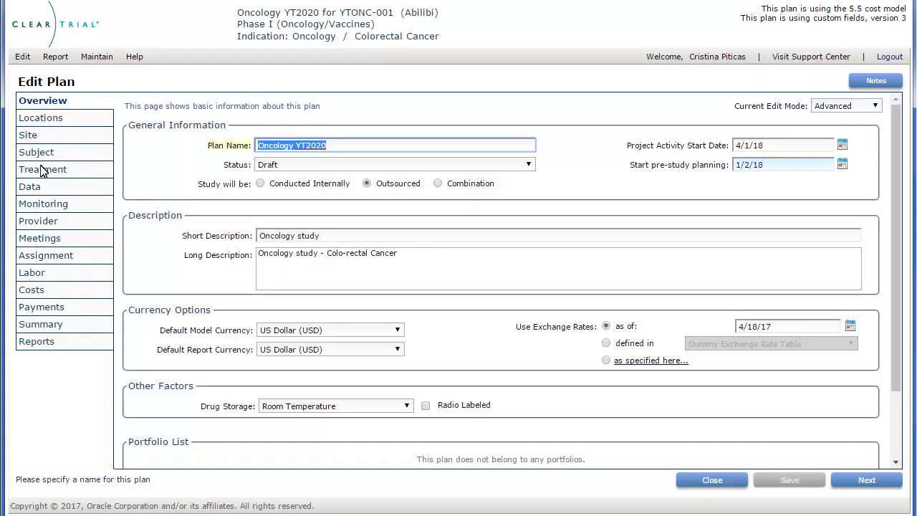
pyautogui.click(41, 172)
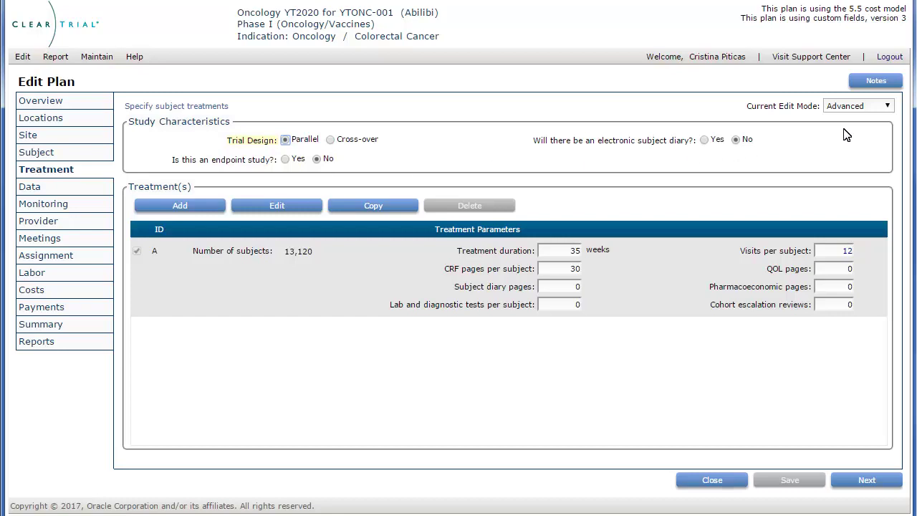
pyautogui.click(887, 106)
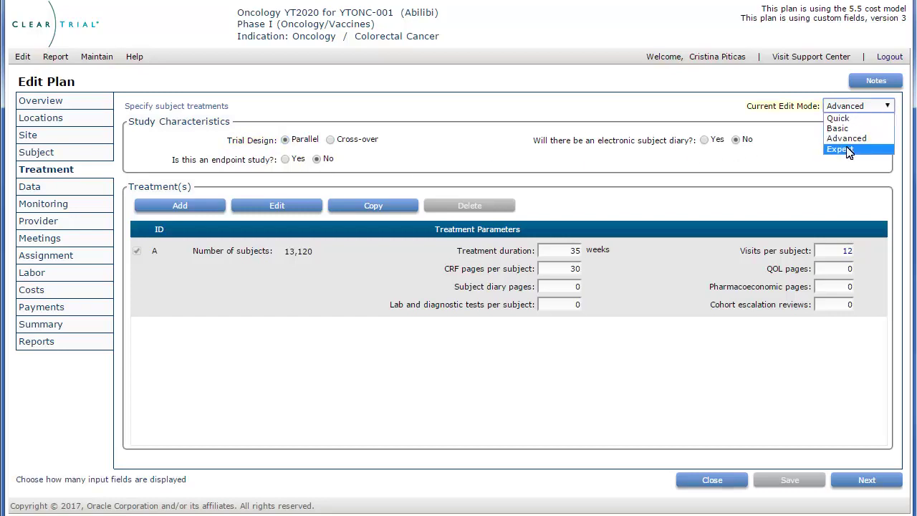
pyautogui.click(839, 149)
pyautogui.click(897, 448)
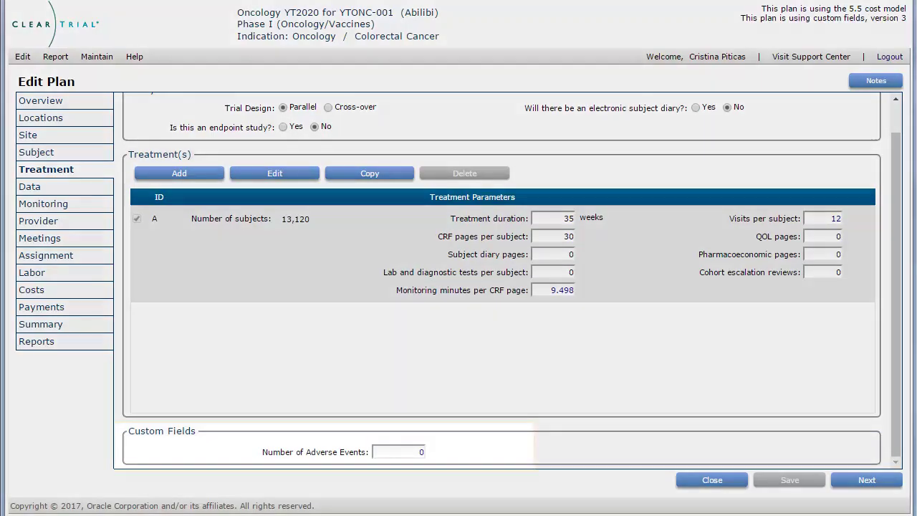